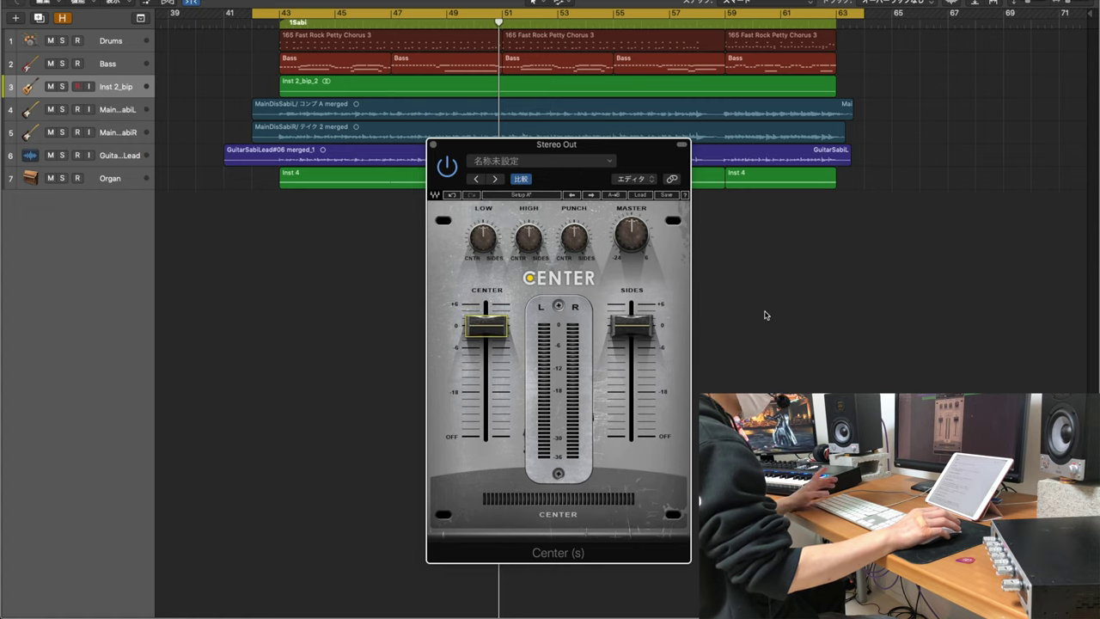
# Step: Try raising the Center and Sides faders slightly above 0 dB, and undo both fader moves
pyautogui.moveTo(490, 331); pyautogui.dragTo(490, 321)
pyautogui.moveTo(625, 328); pyautogui.dragTo(631, 330)
pyautogui.moveTo(494, 326); pyautogui.dragTo(494, 322)
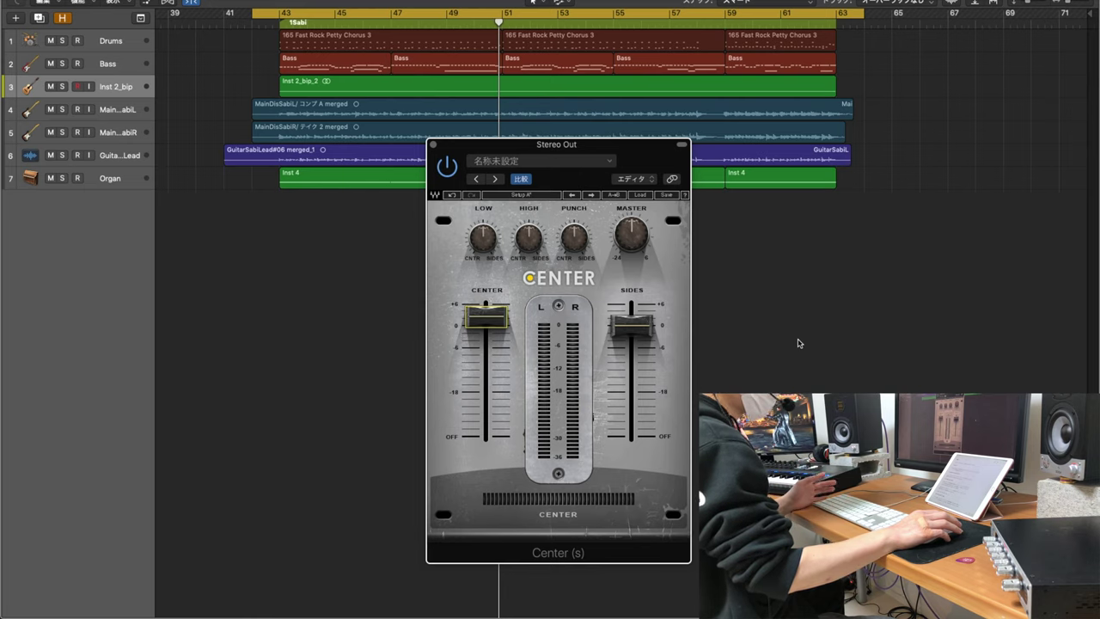
pyautogui.moveTo(631, 327); pyautogui.dragTo(632, 318)
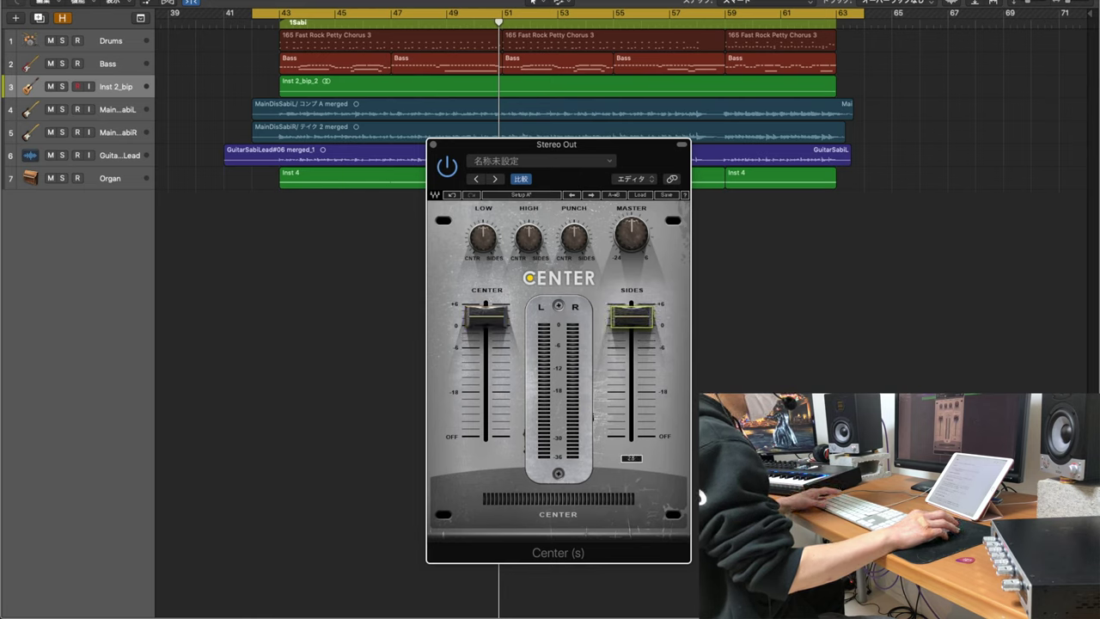
pyautogui.press('super+z')
pyautogui.press('super+z')
# Step: Play the chorus section and raise the Sides fader a few dB above 0 while listening
pyautogui.press('space')
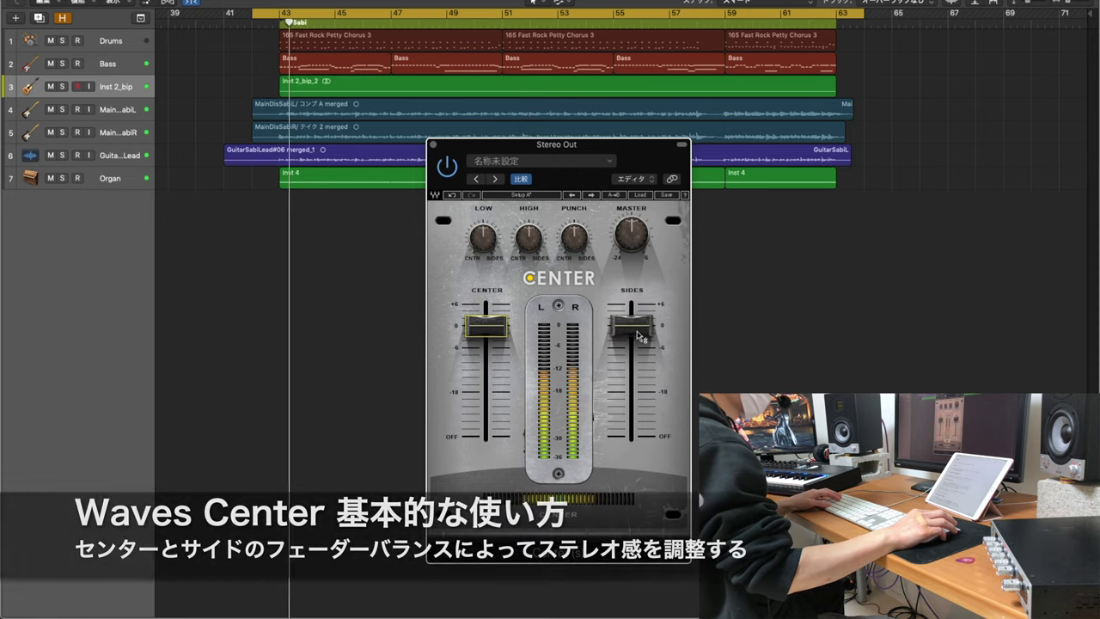
pyautogui.click(638, 335)
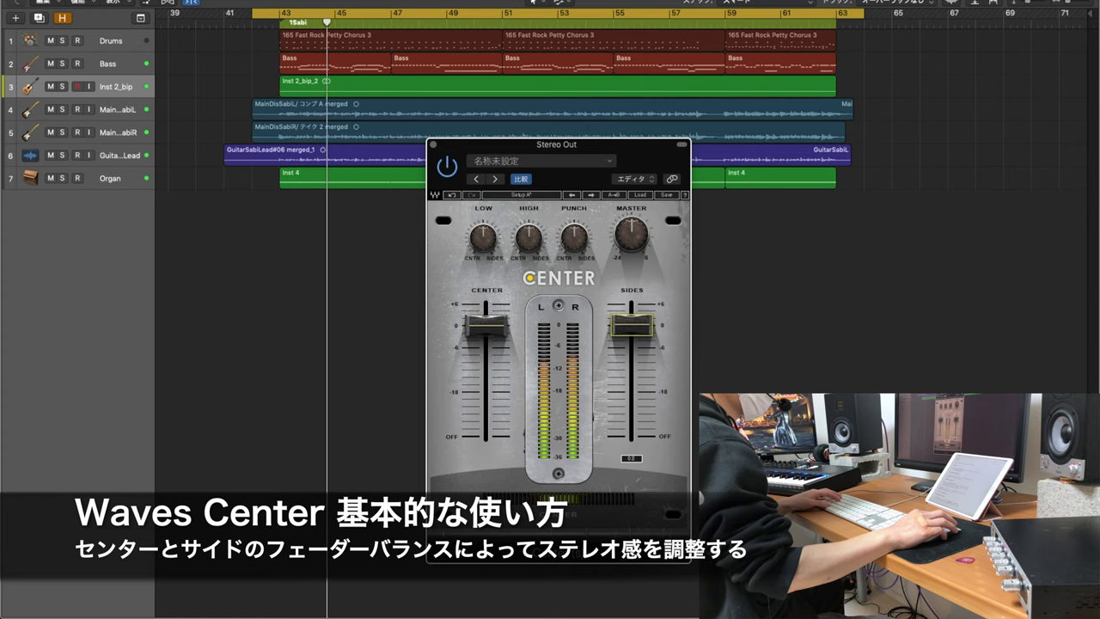
pyautogui.moveTo(638, 335); pyautogui.dragTo(637, 324)
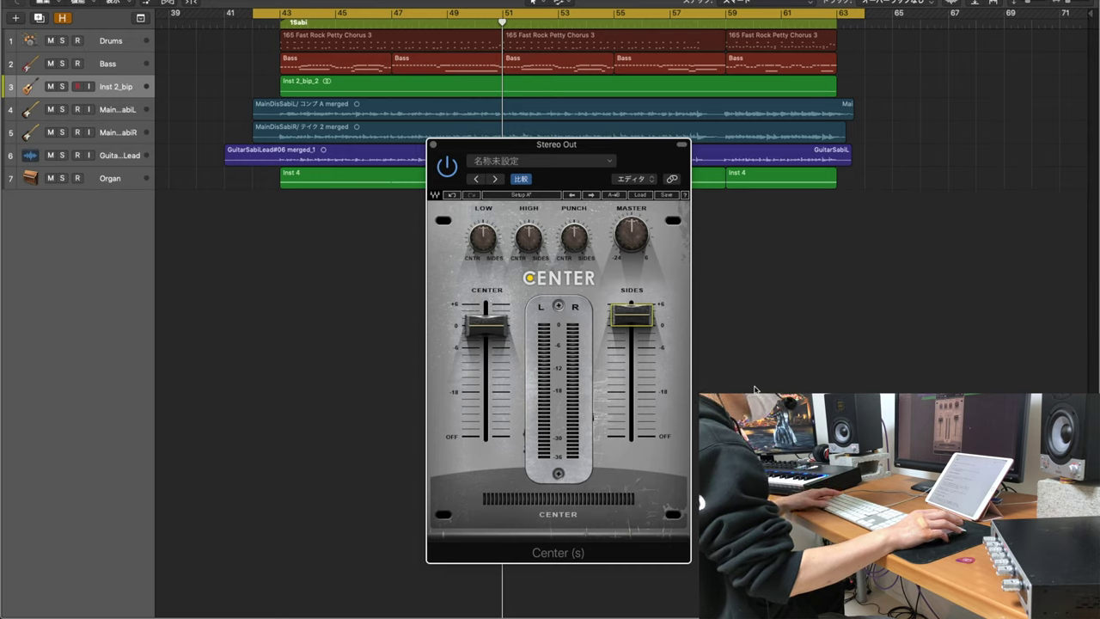
# Step: Play the chorus and compare the mix with the Center plug-in bypassed and enabled, leaving it enabled
pyautogui.press('space')
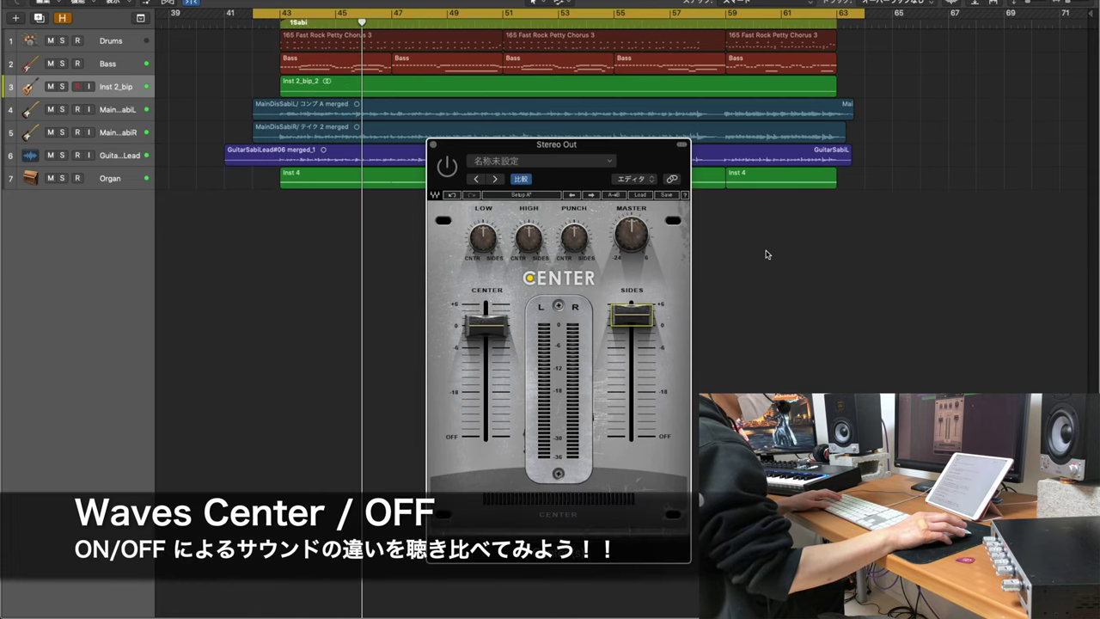
pyautogui.click(446, 166)
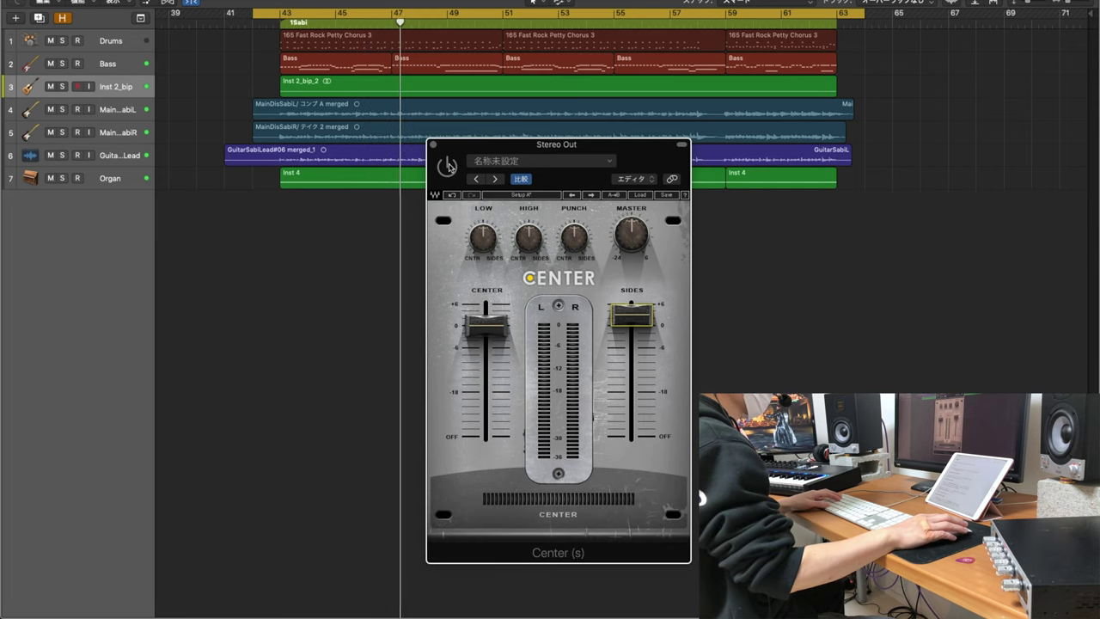
pyautogui.click(447, 166)
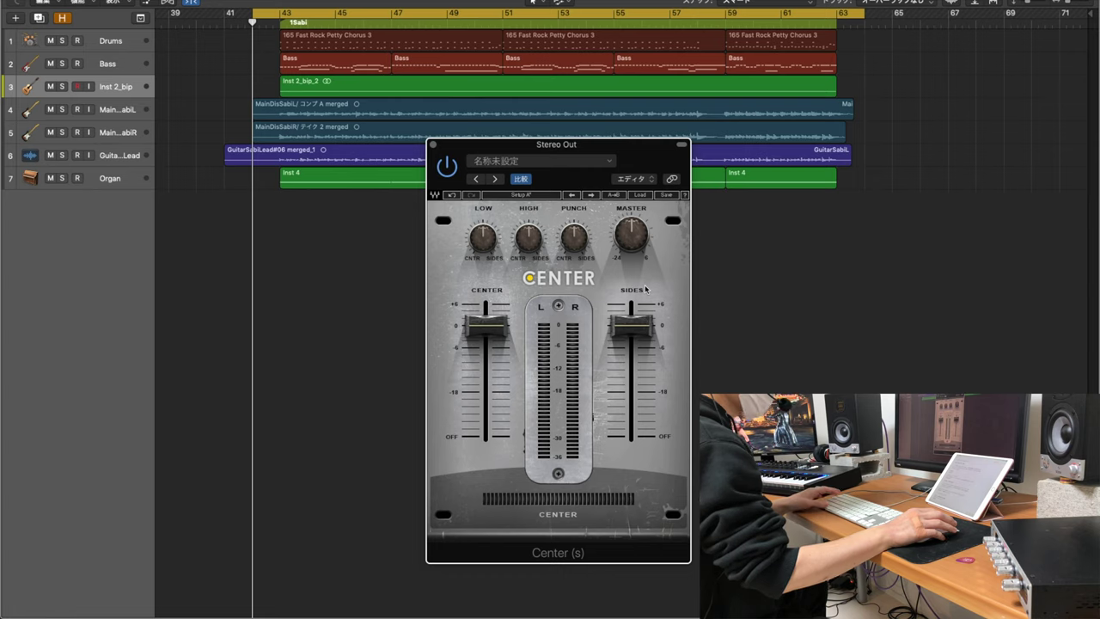
# Step: Play the chorus with the Center fader at OFF, and turn the Low knob well toward CNTR
pyautogui.press('space')
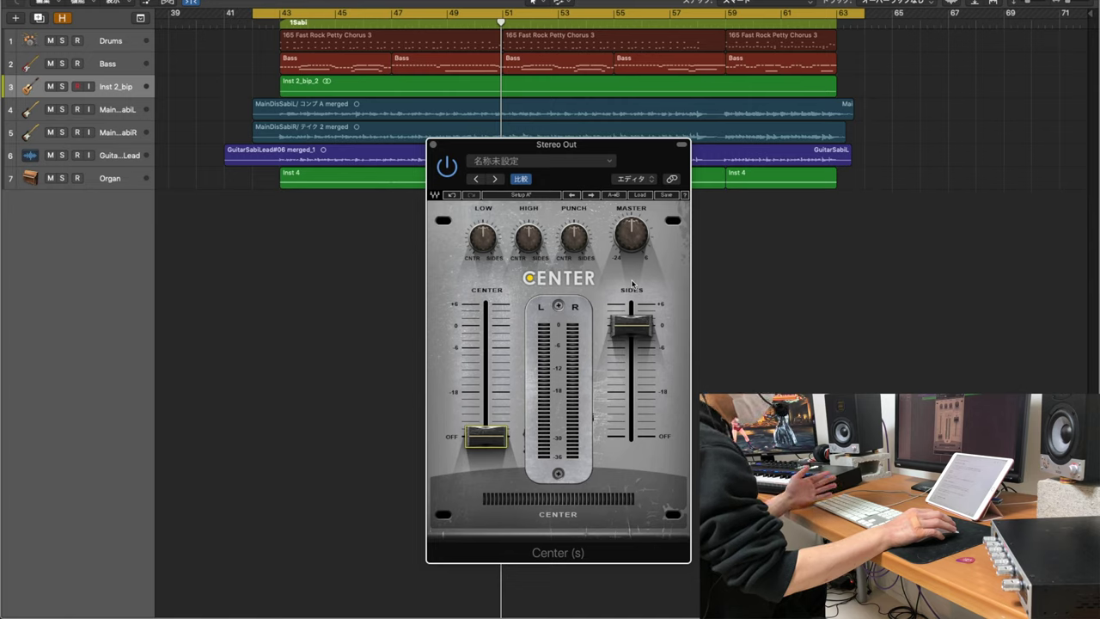
pyautogui.click(484, 242)
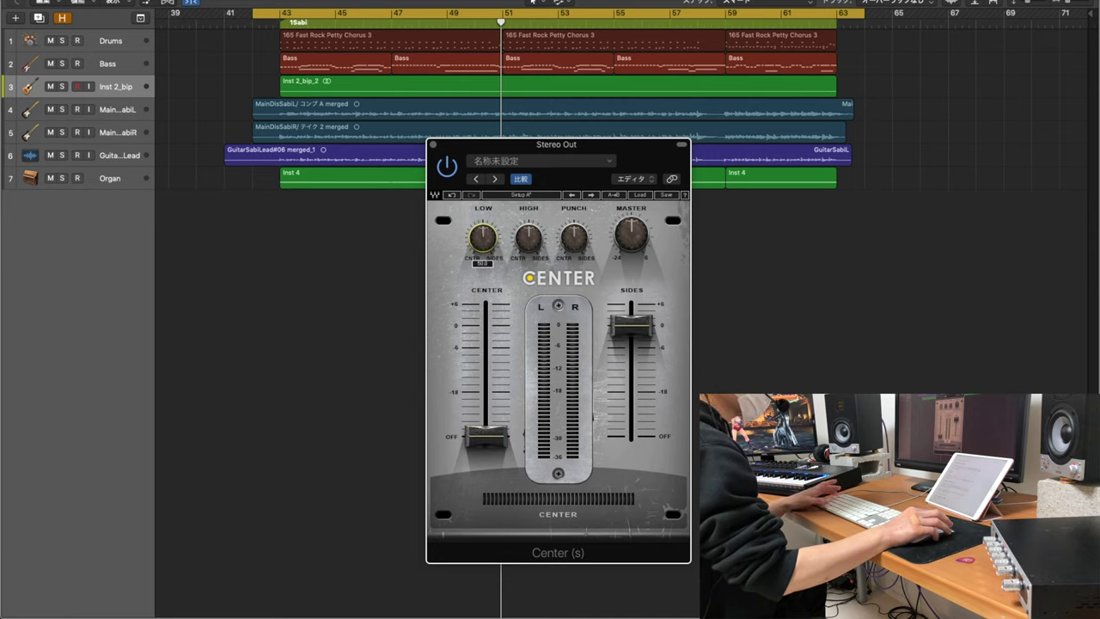
pyautogui.moveTo(484, 242); pyautogui.dragTo(483, 237)
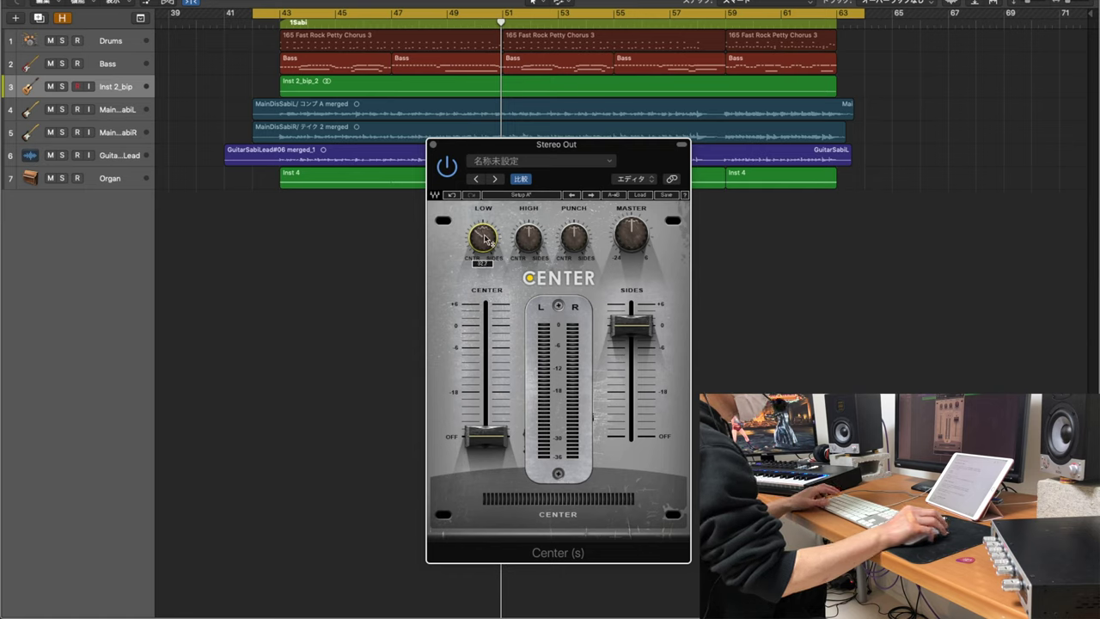
pyautogui.press('Return')
pyautogui.moveTo(483, 237); pyautogui.dragTo(484, 261)
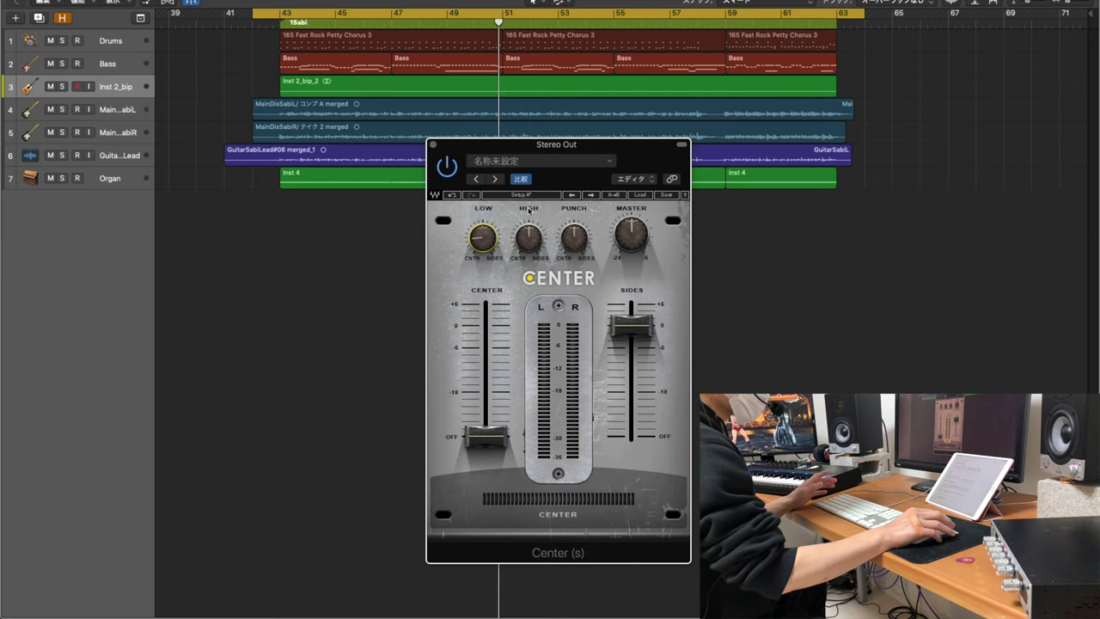
# Step: Audition the sides alone with the Center fader at OFF, and return the Center fader to 0
pyautogui.moveTo(495, 442)
pyautogui.mouseDown()
pyautogui.moveTo(494, 332)
pyautogui.moveTo(487, 439)
pyautogui.mouseUp()
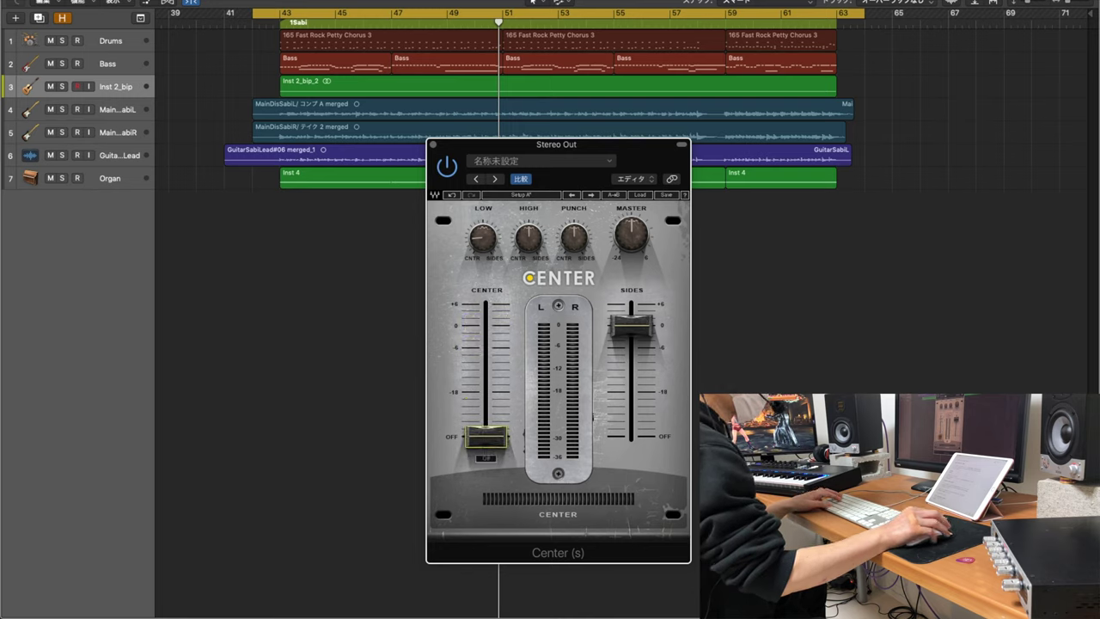
pyautogui.press('space')
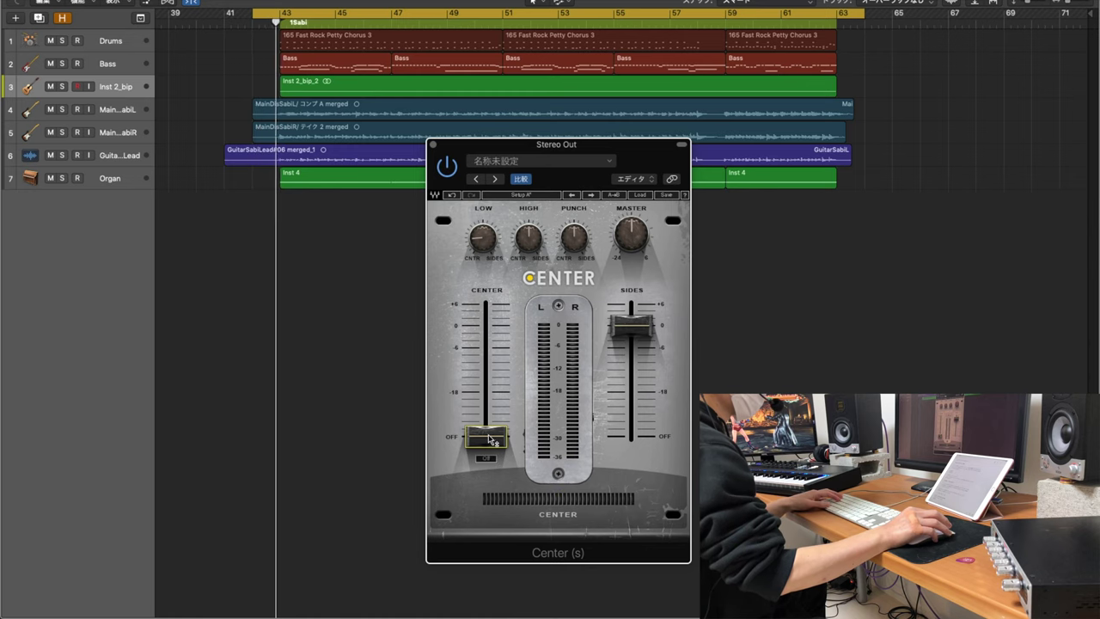
pyautogui.moveTo(490, 440); pyautogui.dragTo(491, 328)
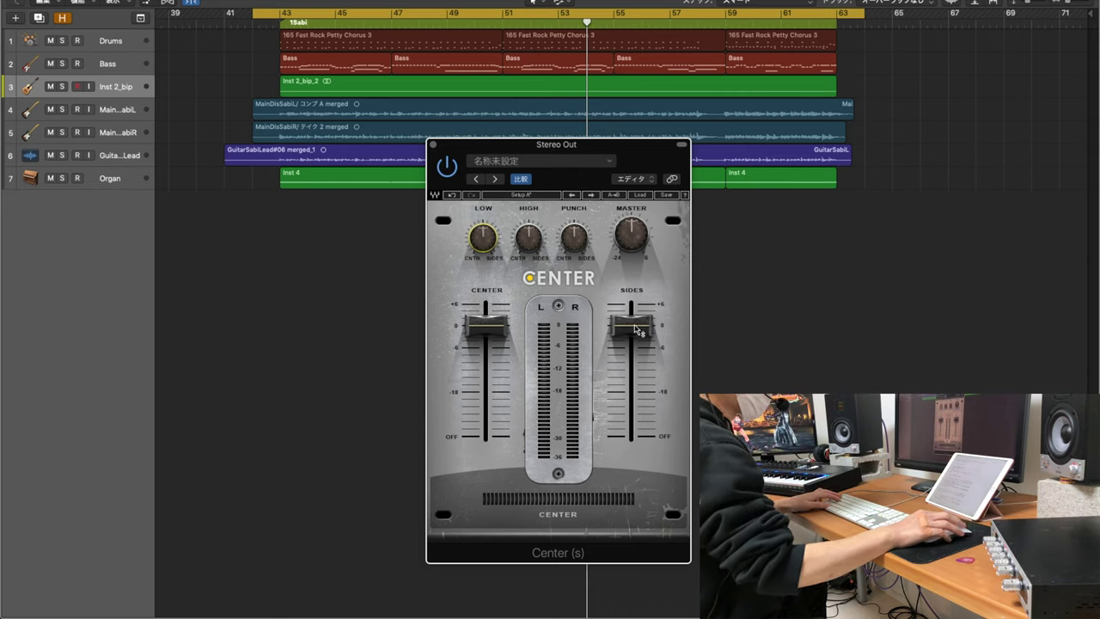
# Step: Lower the Sides fader to OFF and turn the Low knob toward SIDES while the chorus plays
pyautogui.moveTo(637, 330); pyautogui.dragTo(631, 436)
pyautogui.press('space')
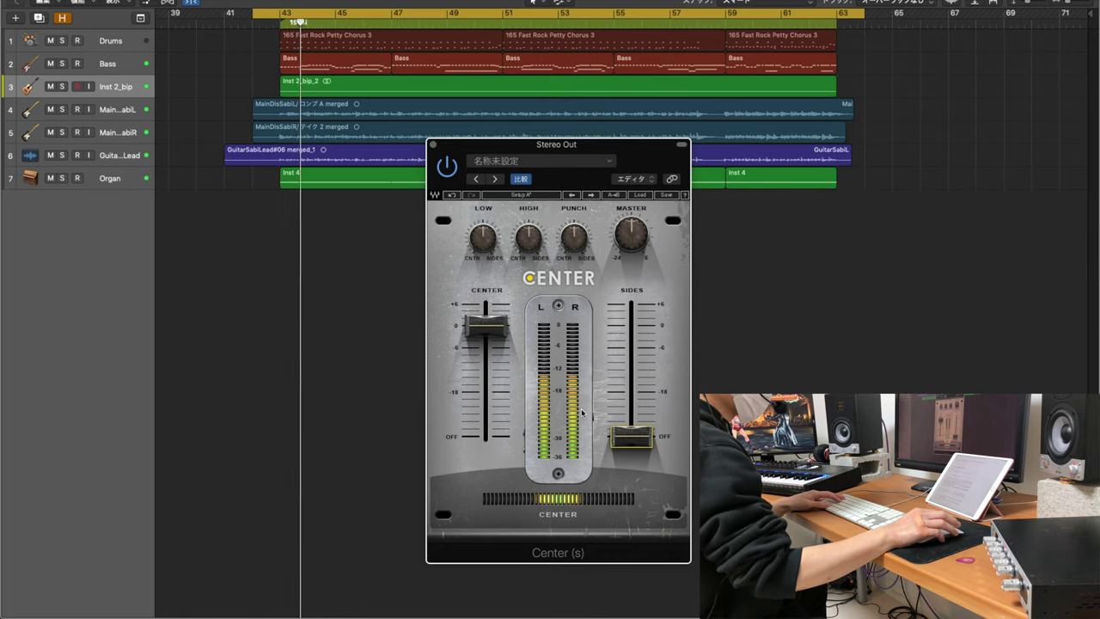
pyautogui.moveTo(486, 244)
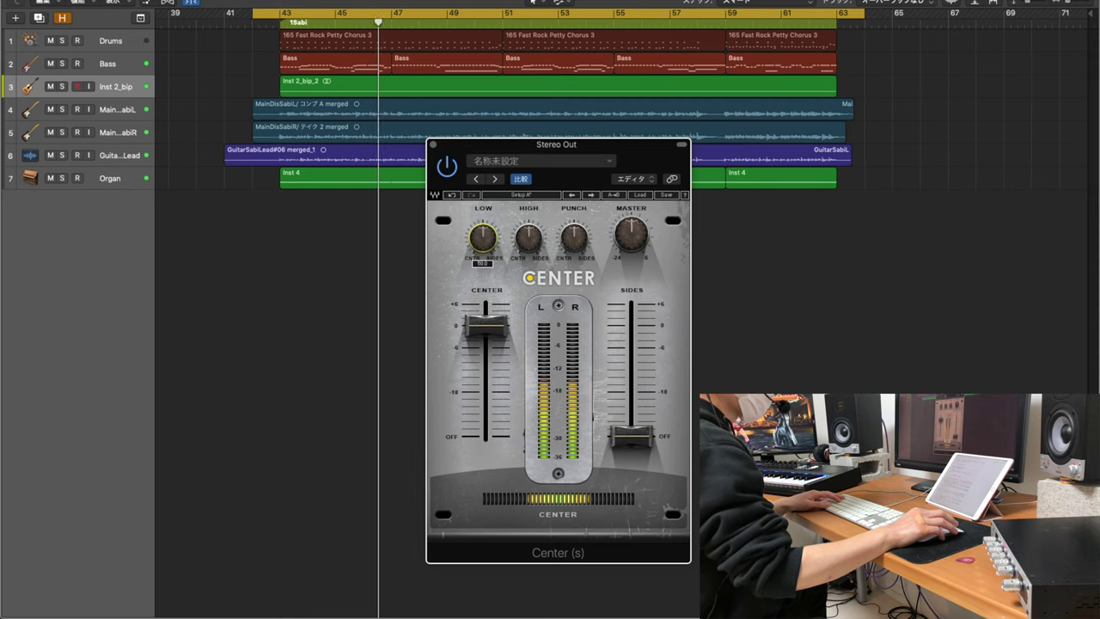
pyautogui.click(487, 244)
pyautogui.moveTo(487, 244); pyautogui.dragTo(486, 228)
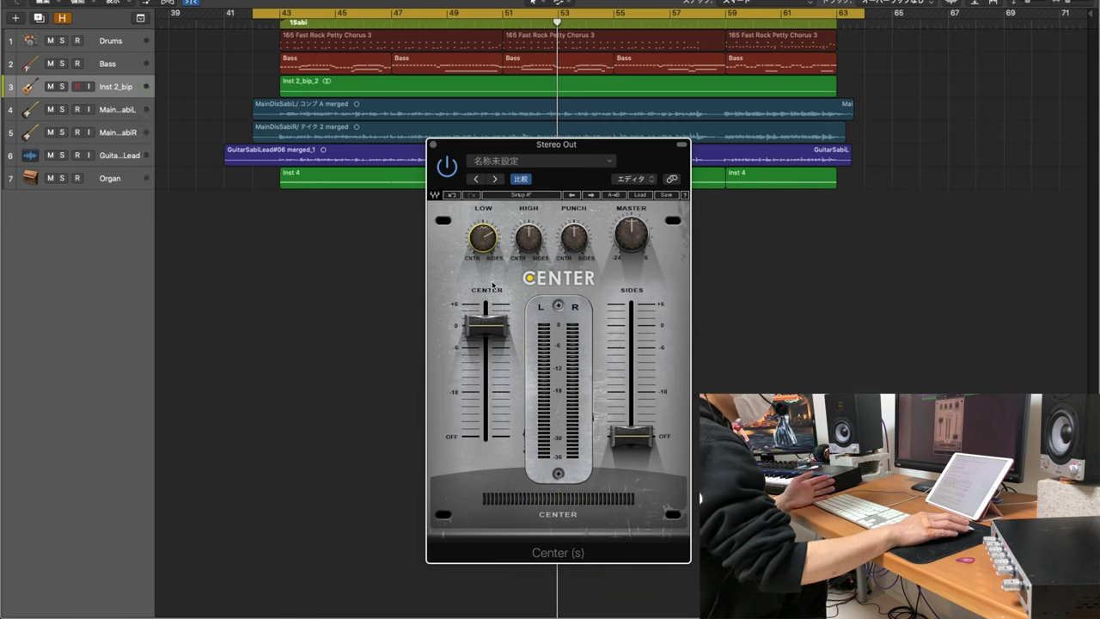
# Step: Reset the Sides fader to 0 and listen to the full mix with the Low knob toward SIDES
pyautogui.keyDown('alt'); pyautogui.click(632, 437); pyautogui.keyUp('alt')
pyautogui.press('space')
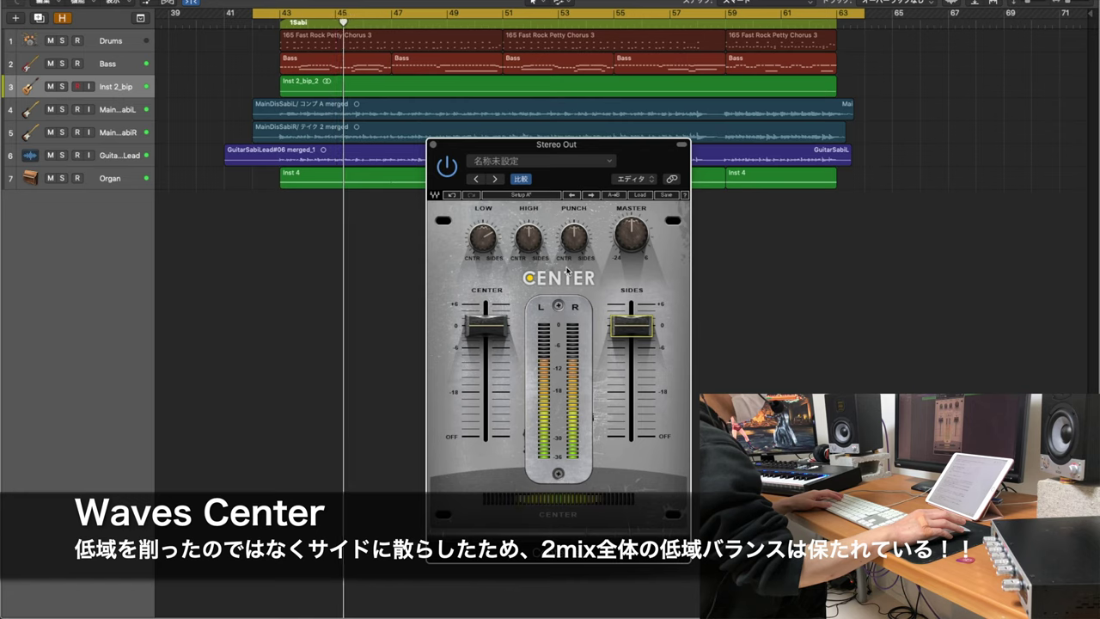
pyautogui.press('space')
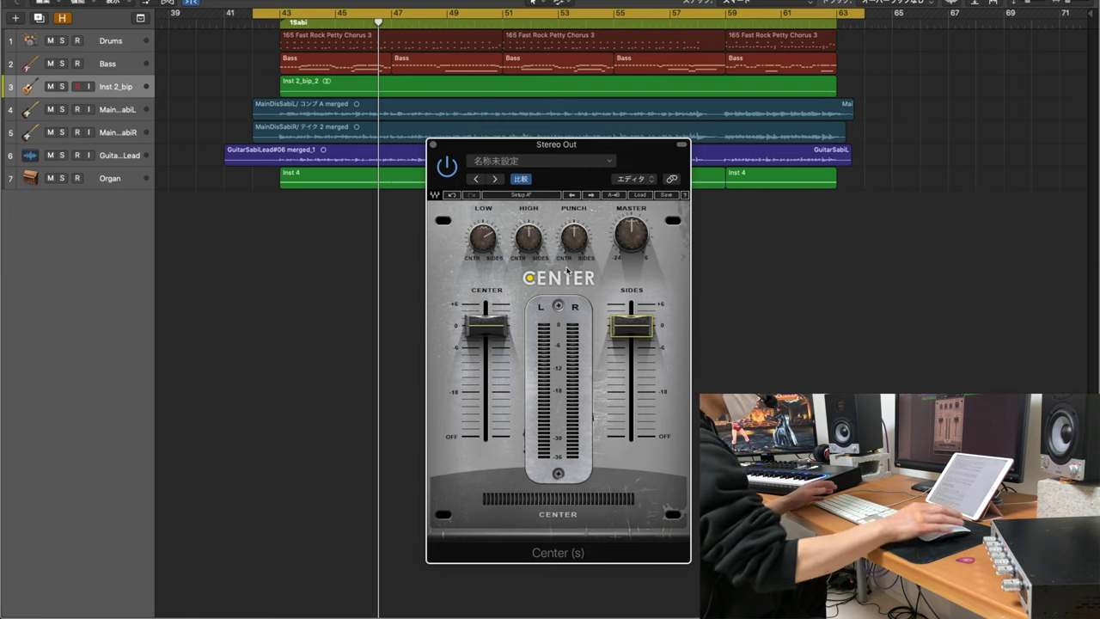
pyautogui.click(533, 238)
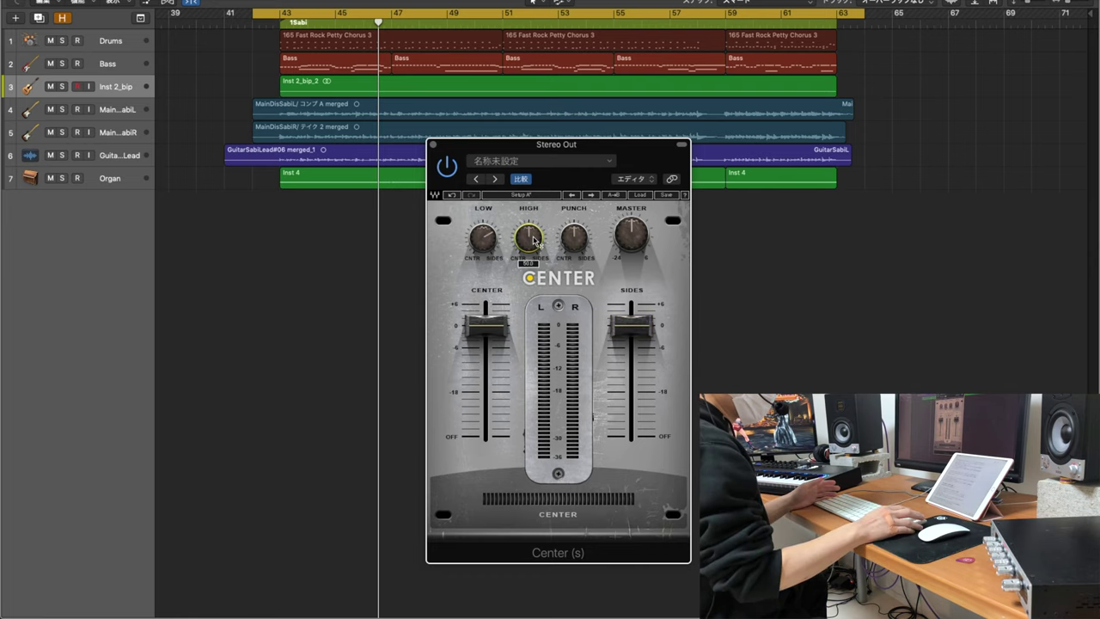
pyautogui.moveTo(537, 238)
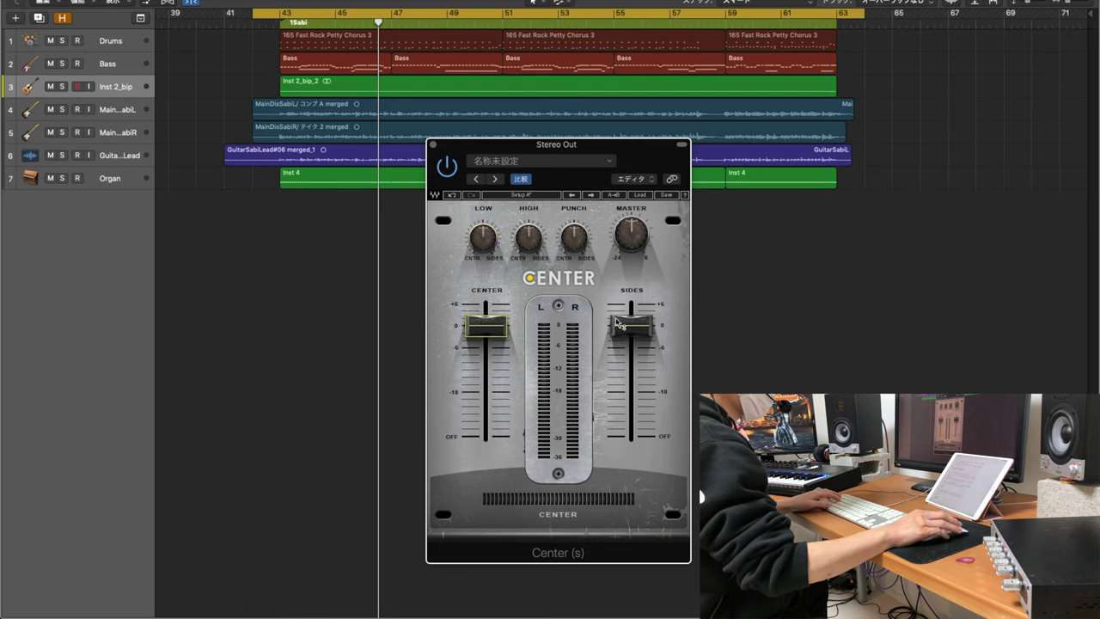
# Step: Audition the sides with the Center fader at OFF and the Punch knob turned fully toward SIDES, and undo these changes
pyautogui.moveTo(486, 326); pyautogui.dragTo(485, 436)
pyautogui.press('space')
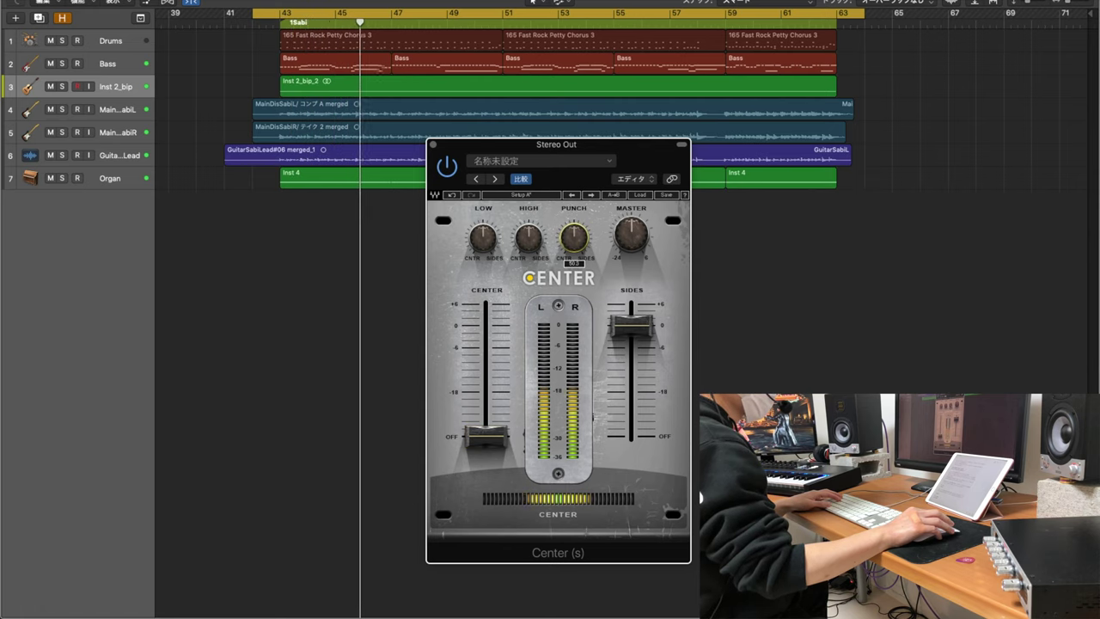
pyautogui.moveTo(574, 237); pyautogui.dragTo(574, 204)
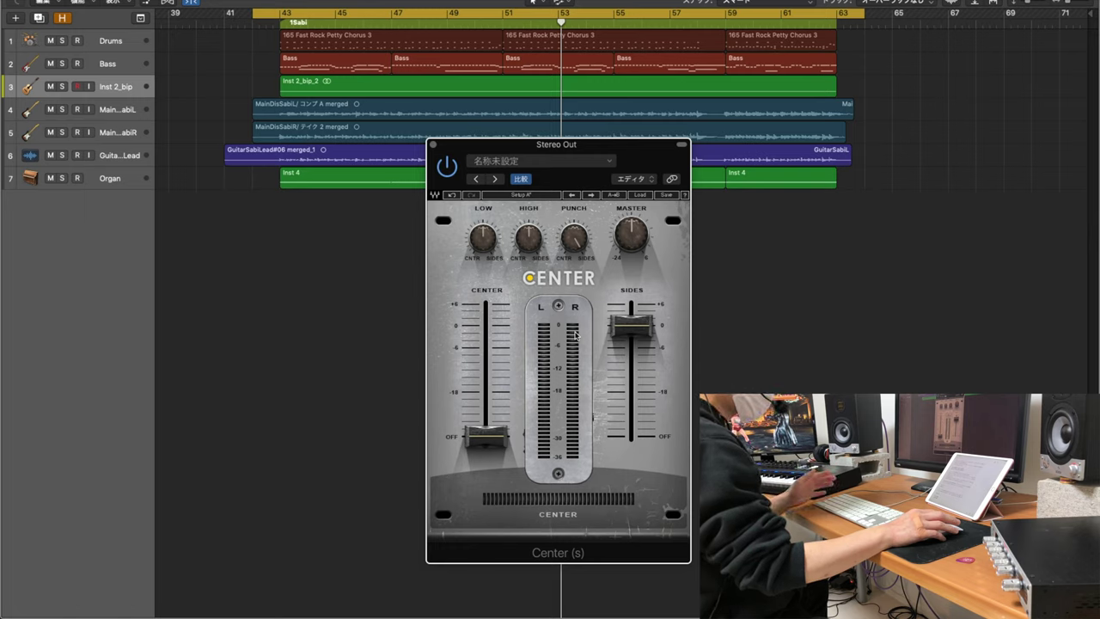
pyautogui.press('super+z')
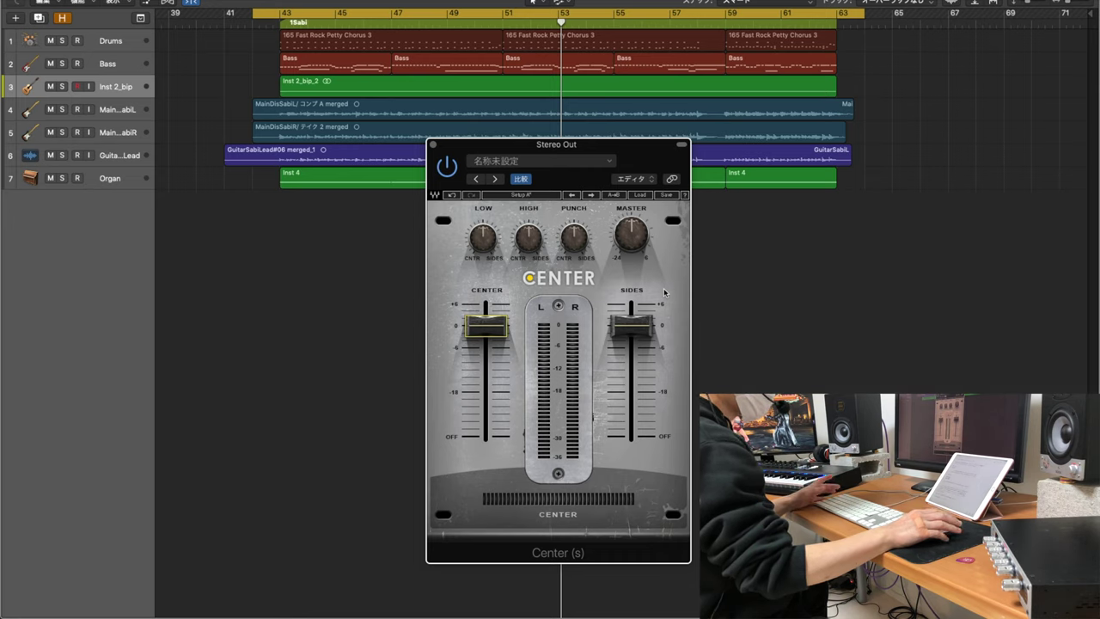
# Step: Enter a Sides fader level slightly above 0 dB to lift the side signal
pyautogui.click(626, 325)
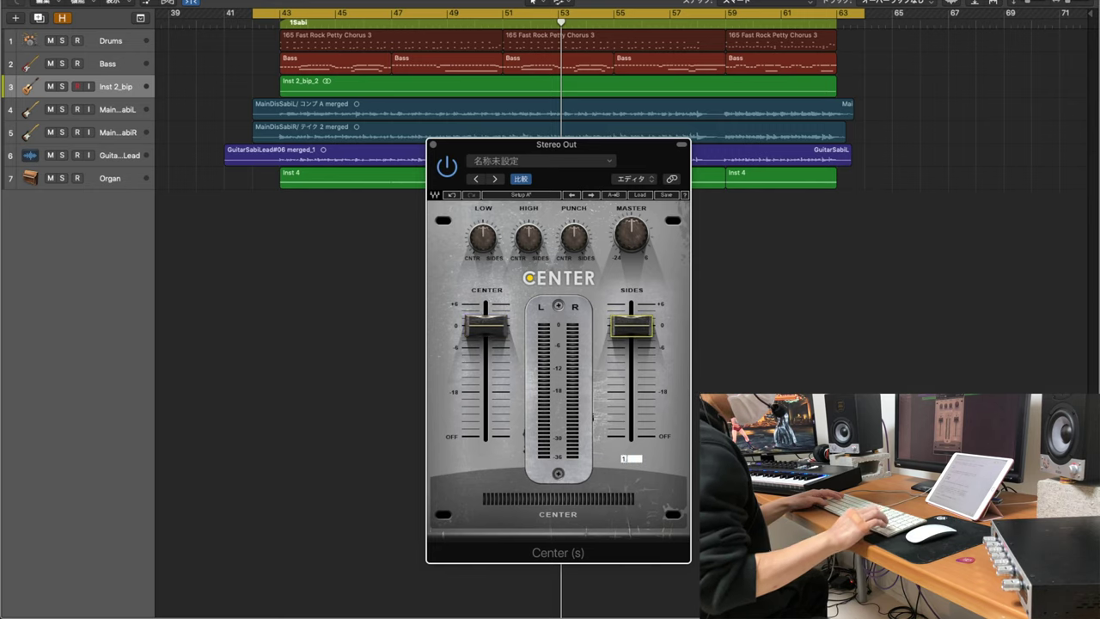
pyautogui.press('Return')
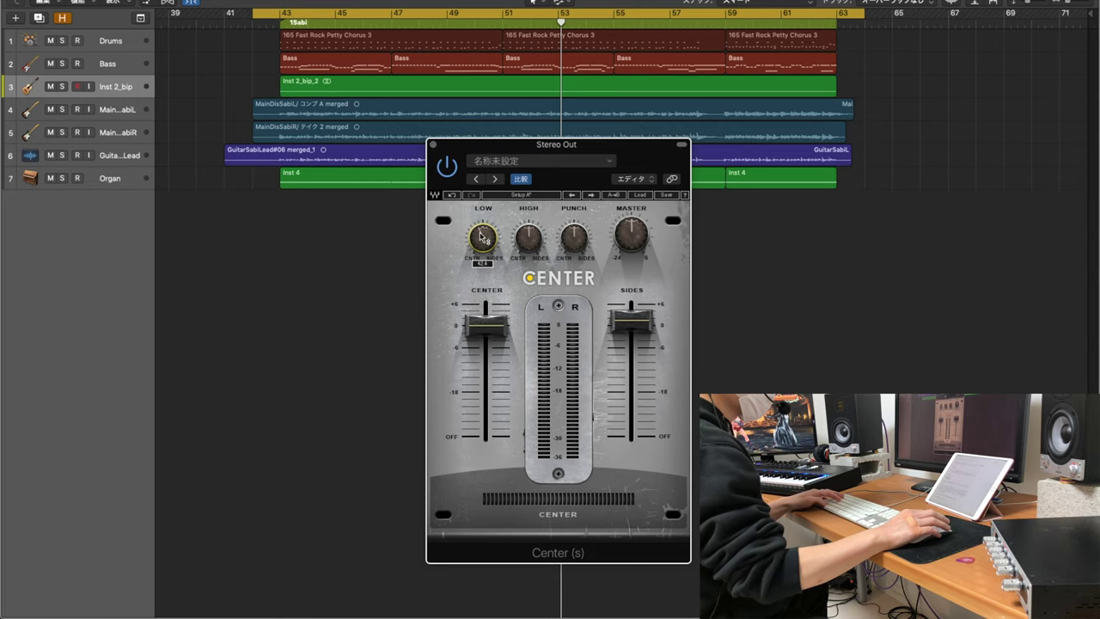
# Step: Turn the Low knob well toward CNTR and set the Punch knob to about 70, toward SIDES
pyautogui.moveTo(481, 236); pyautogui.dragTo(481, 223)
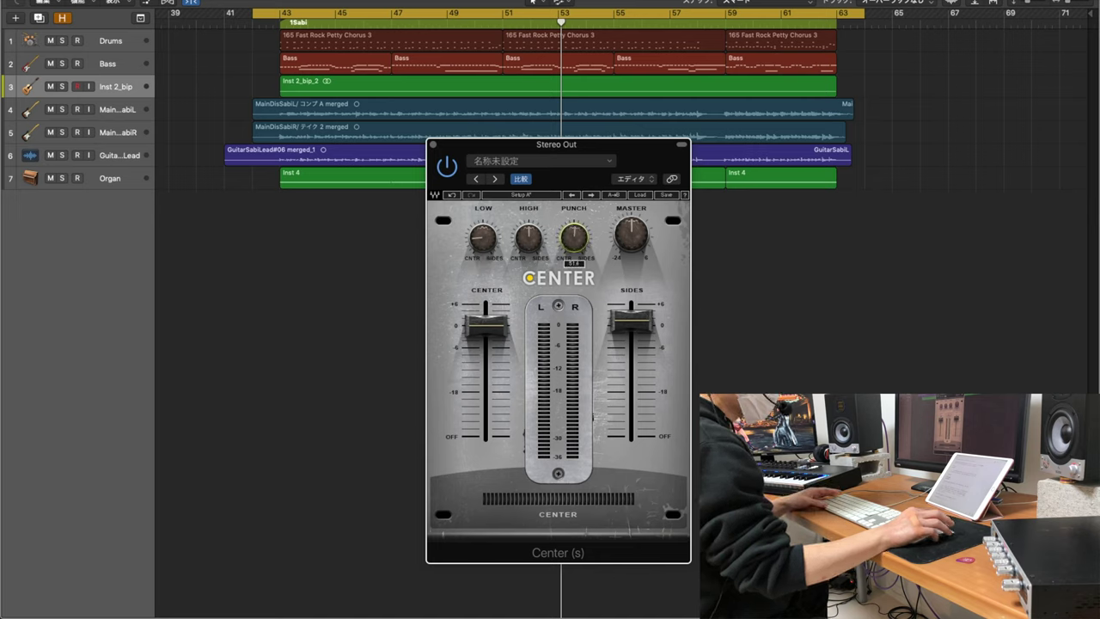
pyautogui.click(574, 243)
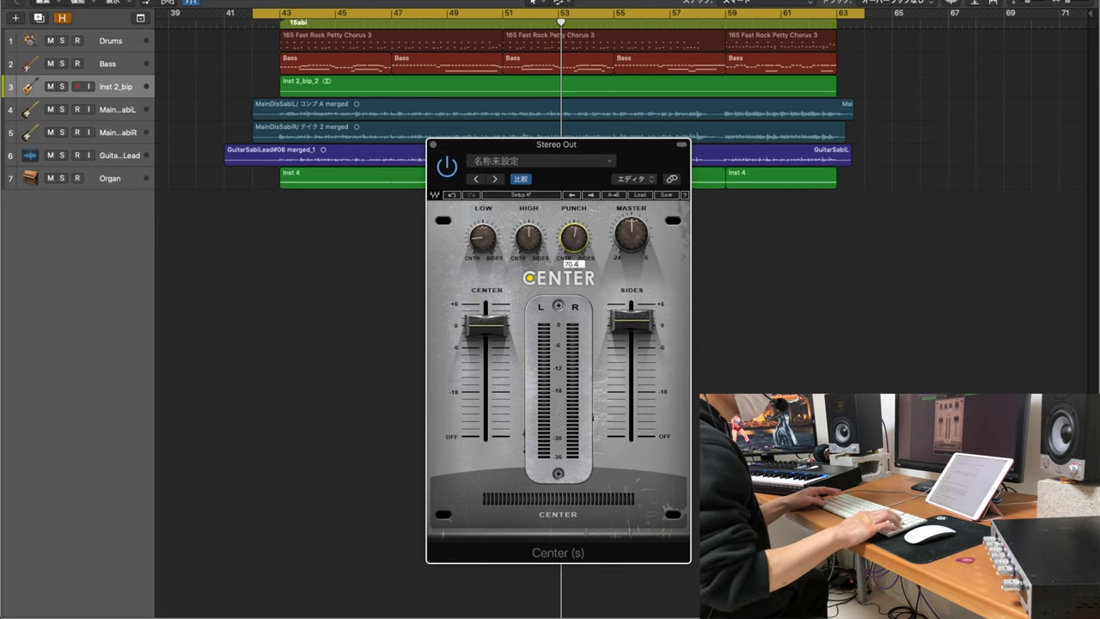
pyautogui.press('Return')
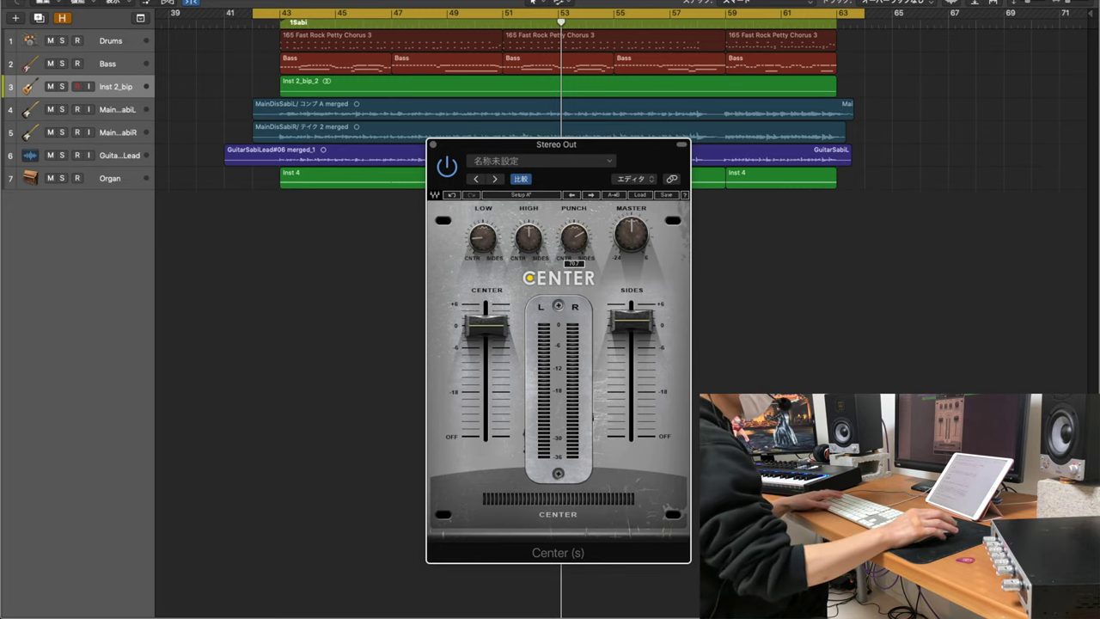
# Step: Play the chorus and compare the mix with the Center plug-in bypassed and enabled, leave it enabled and stop playback
pyautogui.press('space')
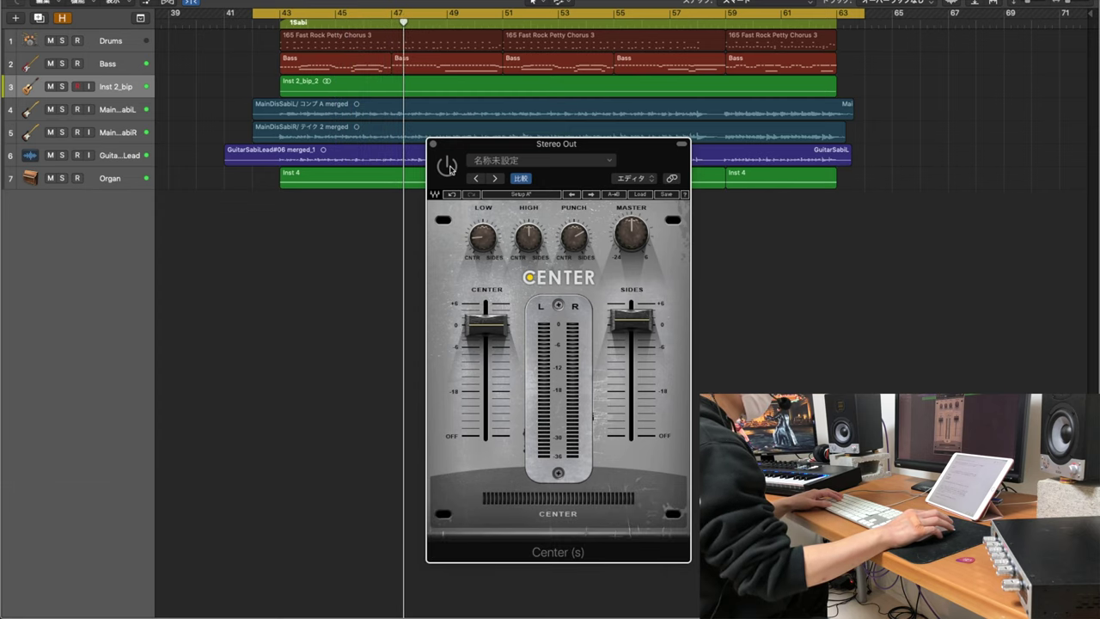
pyautogui.click(448, 166)
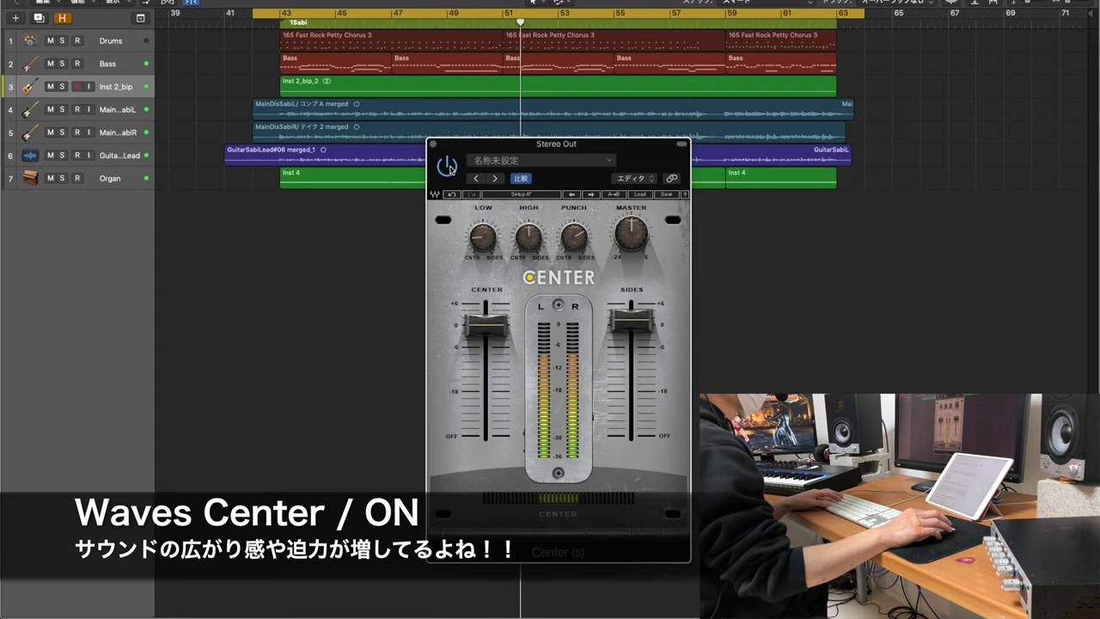
pyautogui.click(447, 166)
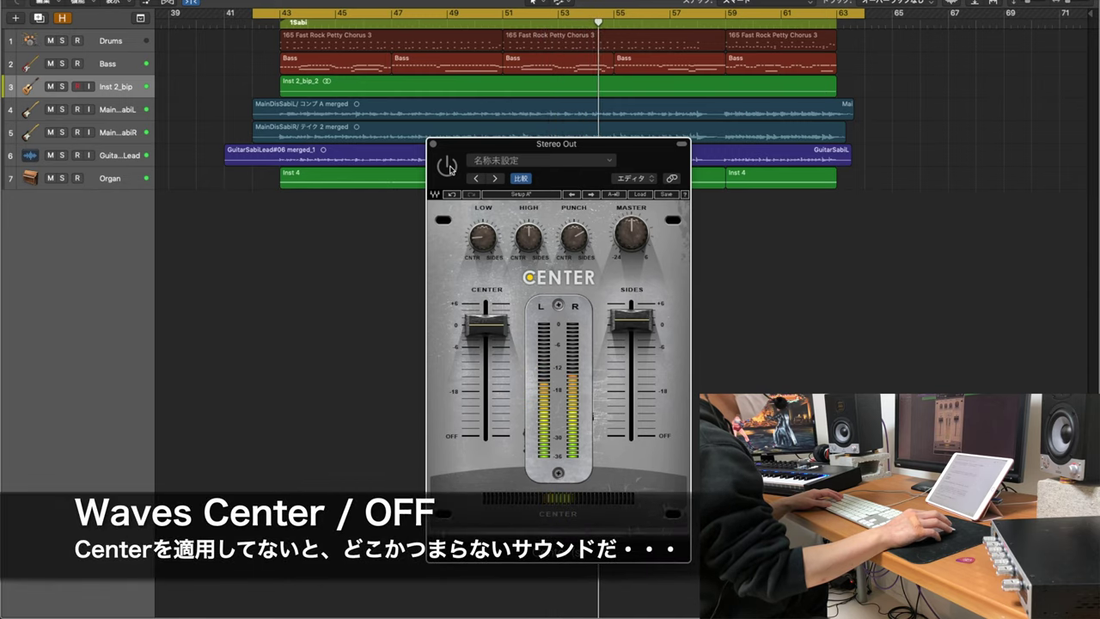
pyautogui.click(447, 166)
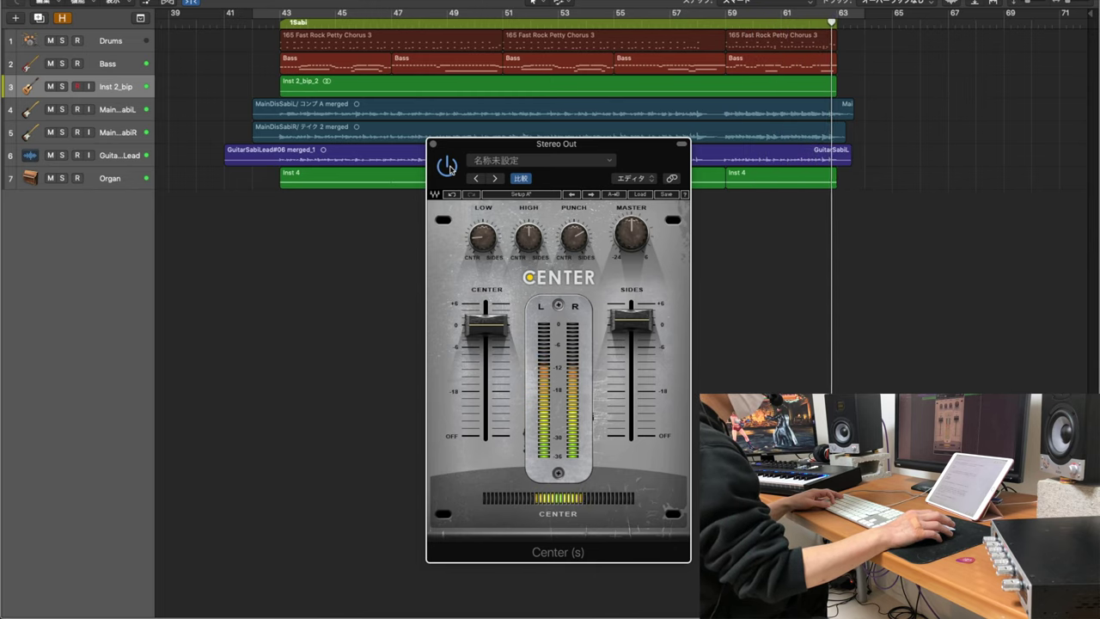
pyautogui.press('space')
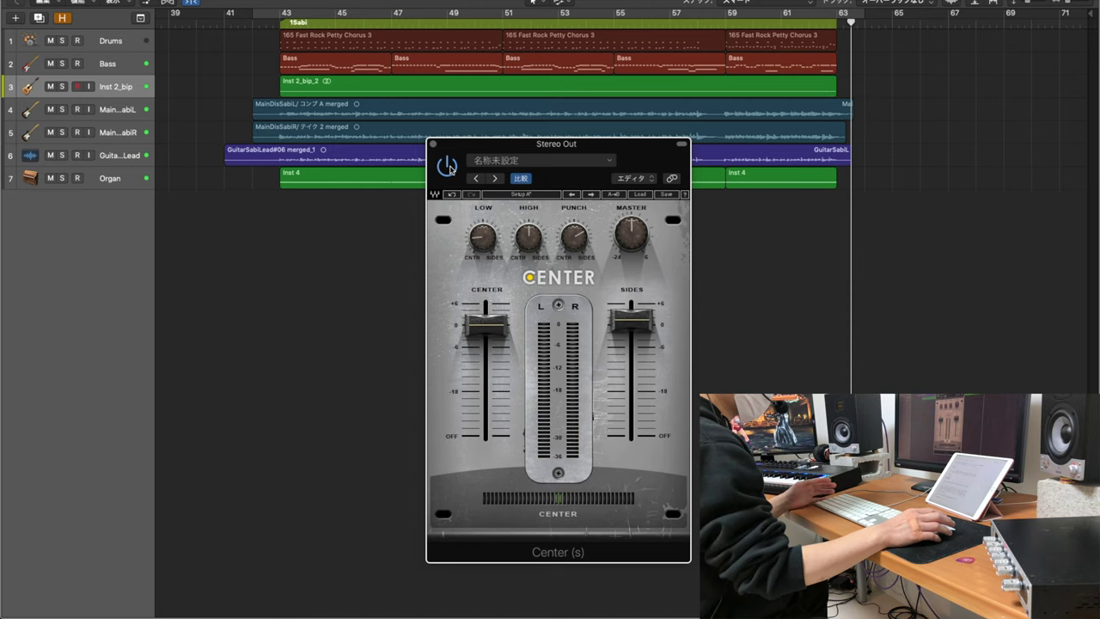